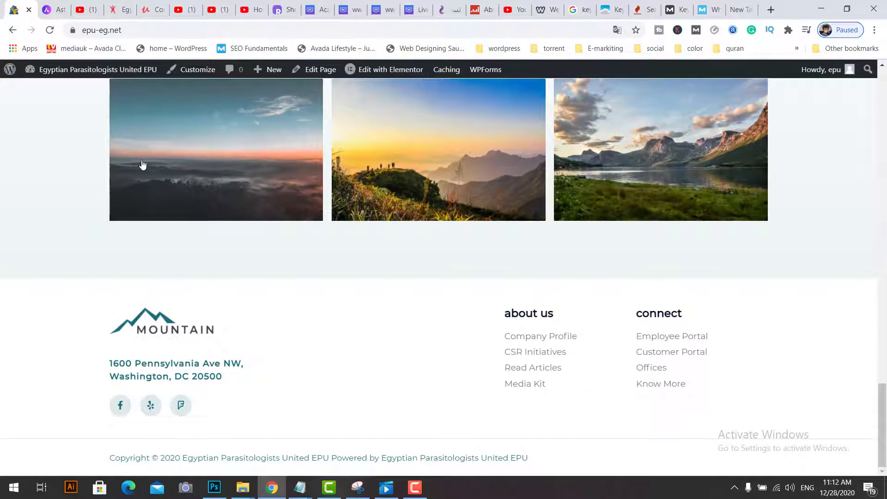
- Open the Site Footer template from the dashboard's Header Footer & Blocks list for editing with Elementor
{"action": "mouse_move", "coordinate": [73, 70]}
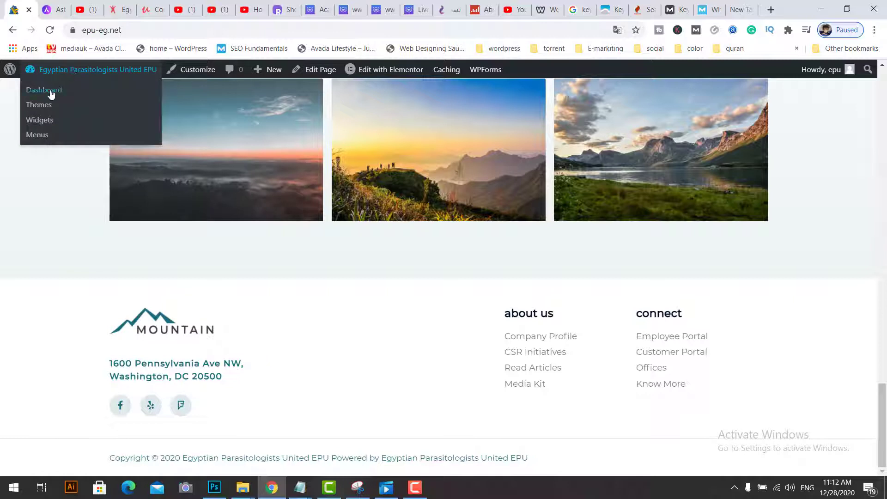
{"action": "left_click", "coordinate": [51, 91]}
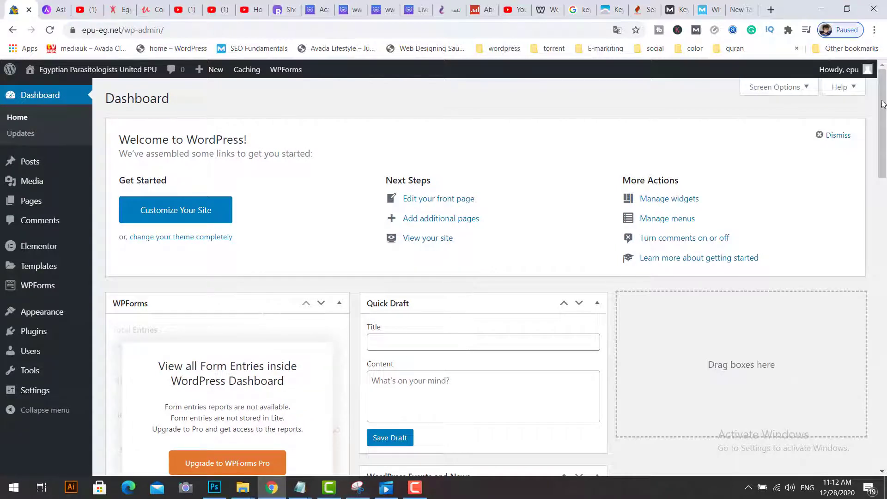
{"action": "left_click_drag", "start_coordinate": [883, 104], "coordinate": [884, 162]}
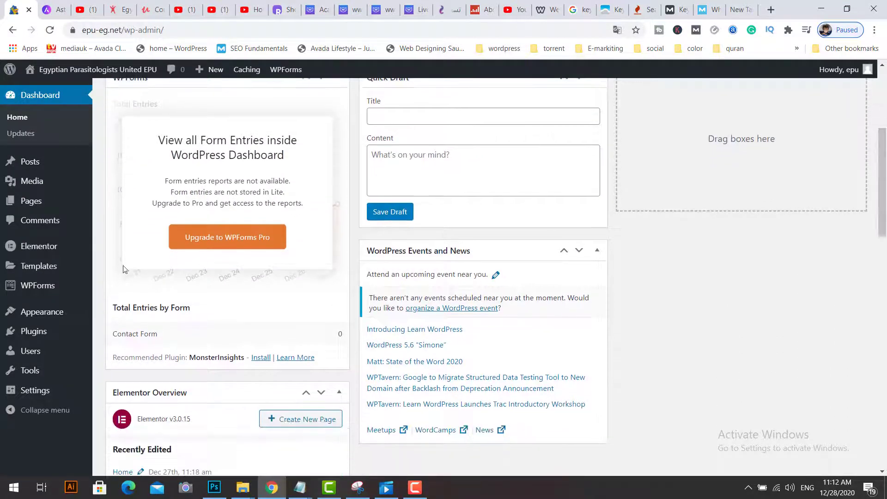
{"action": "mouse_move", "coordinate": [40, 342]}
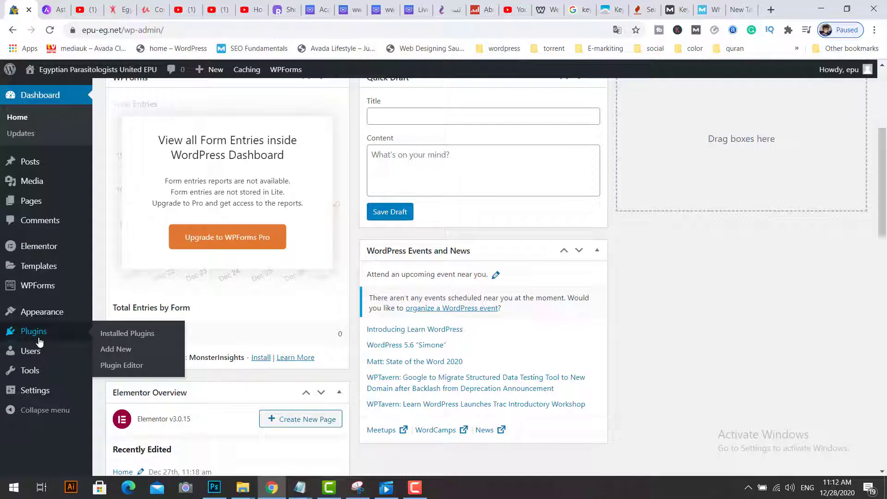
{"action": "mouse_move", "coordinate": [40, 315]}
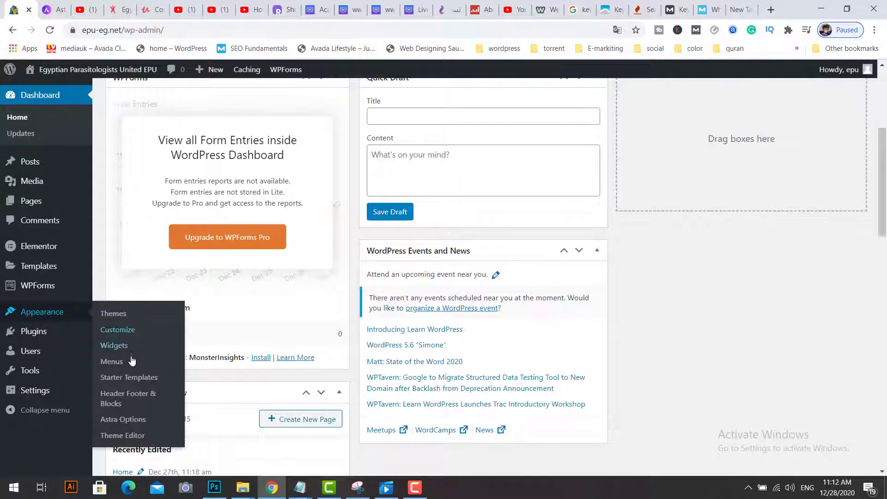
{"action": "left_click", "coordinate": [146, 399]}
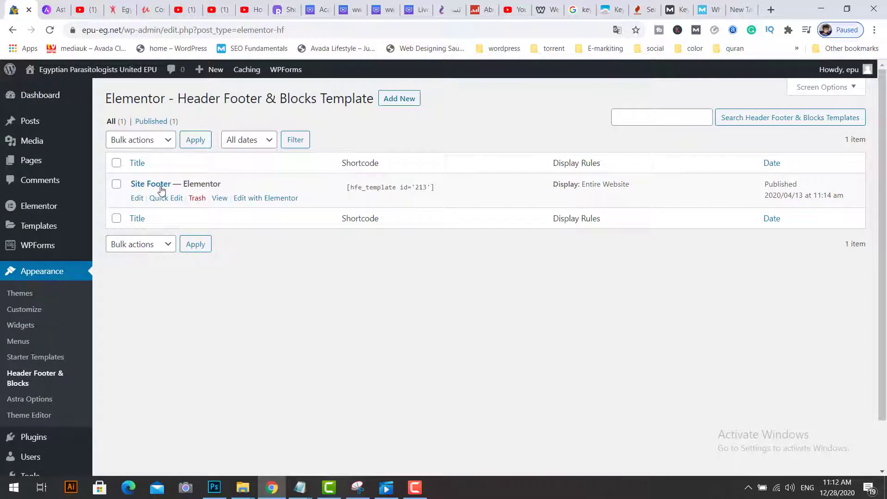
{"action": "left_click", "coordinate": [137, 198]}
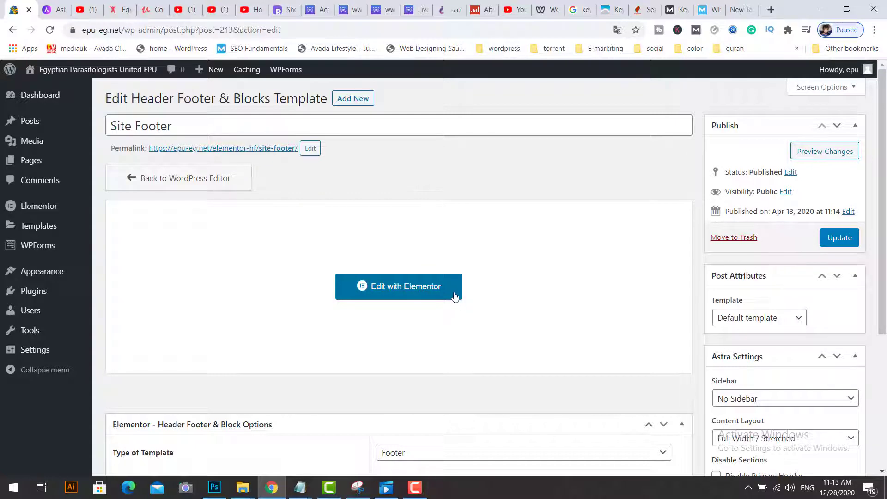
{"action": "left_click", "coordinate": [456, 297]}
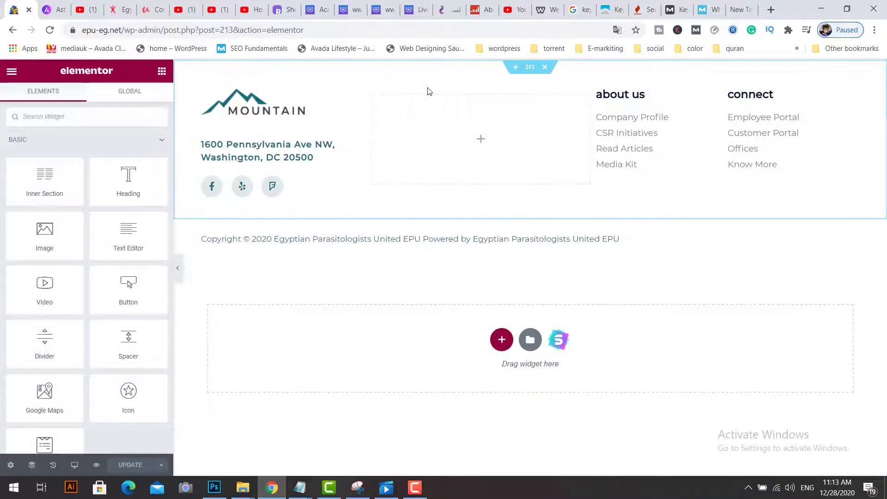
- Replace both the default and retina images of the footer's Mountain logo with the round EPU logo
{"action": "left_click", "coordinate": [261, 111]}
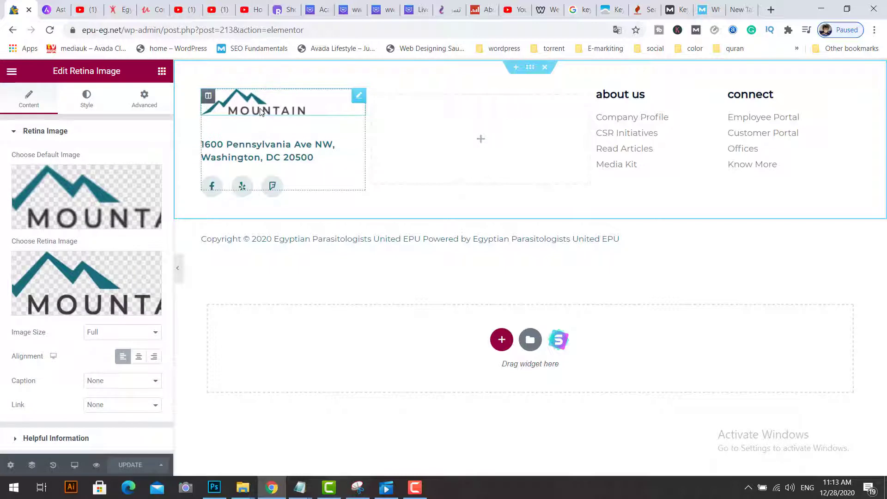
{"action": "mouse_move", "coordinate": [107, 204]}
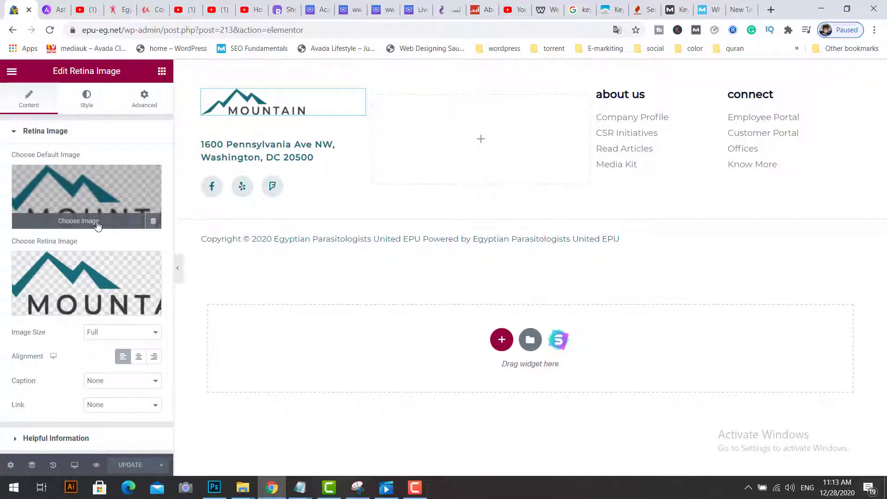
{"action": "left_click", "coordinate": [97, 222]}
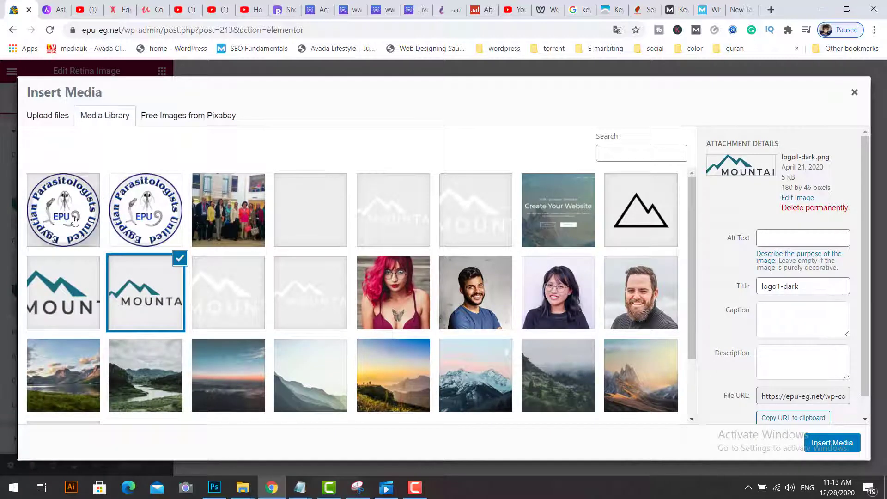
{"action": "left_click", "coordinate": [139, 212]}
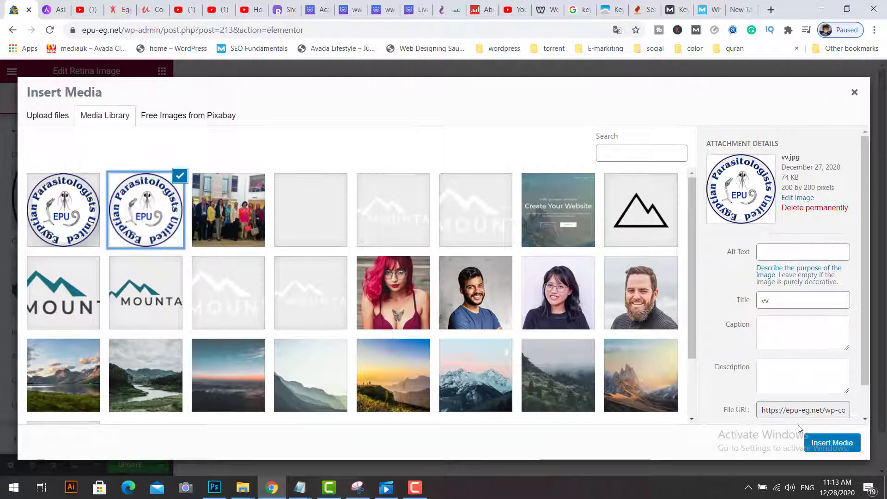
{"action": "left_click", "coordinate": [814, 442]}
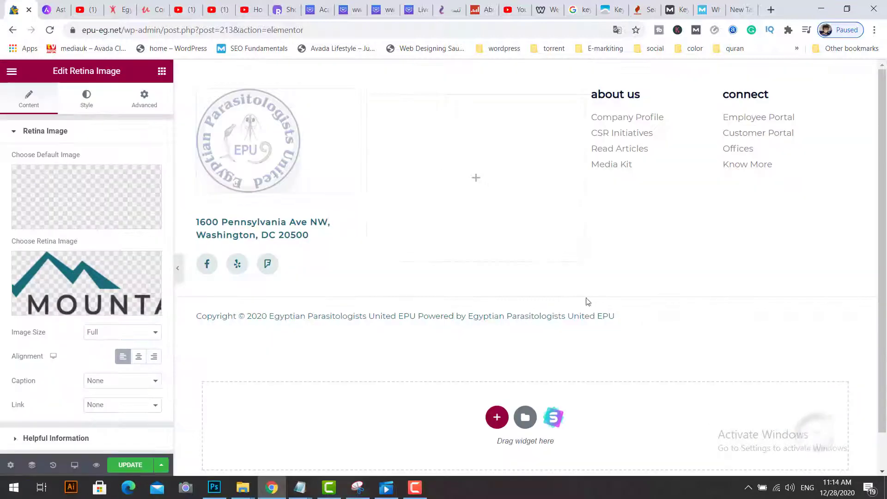
{"action": "left_click", "coordinate": [86, 308]}
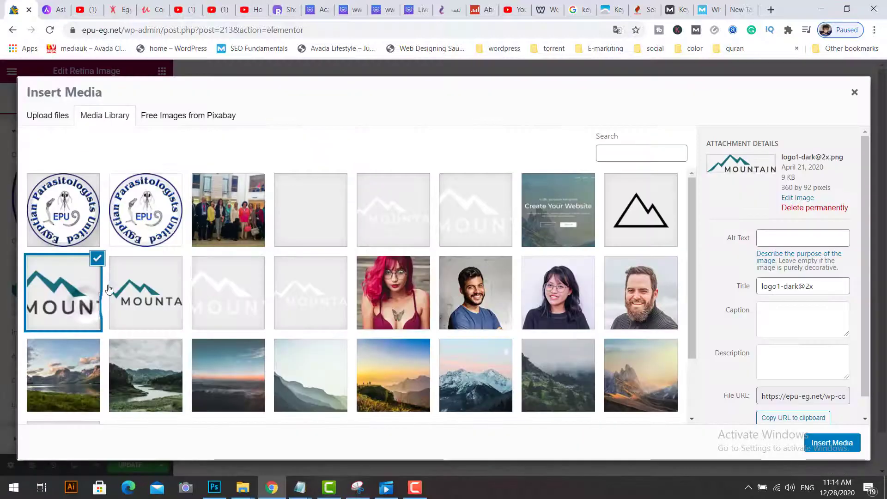
{"action": "left_click", "coordinate": [817, 445]}
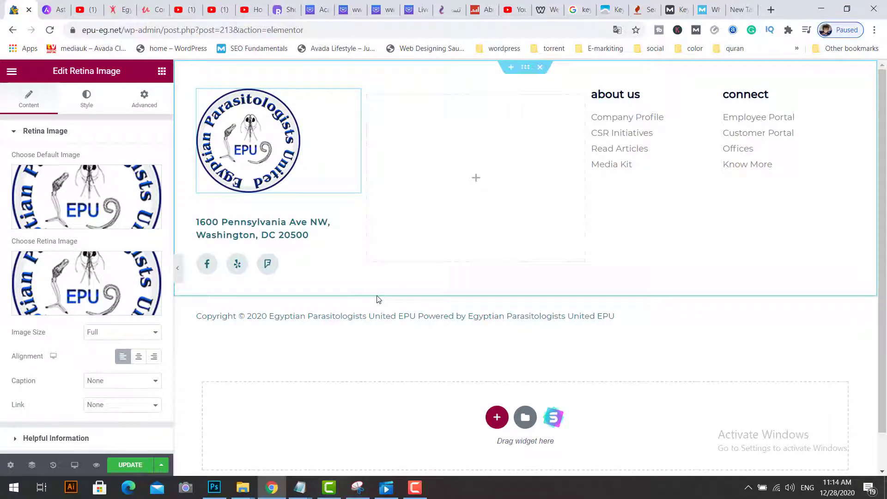
- Center the EPU logo in its footer column and check the available image sizes
{"action": "left_click", "coordinate": [139, 356]}
{"action": "left_click", "coordinate": [123, 332]}
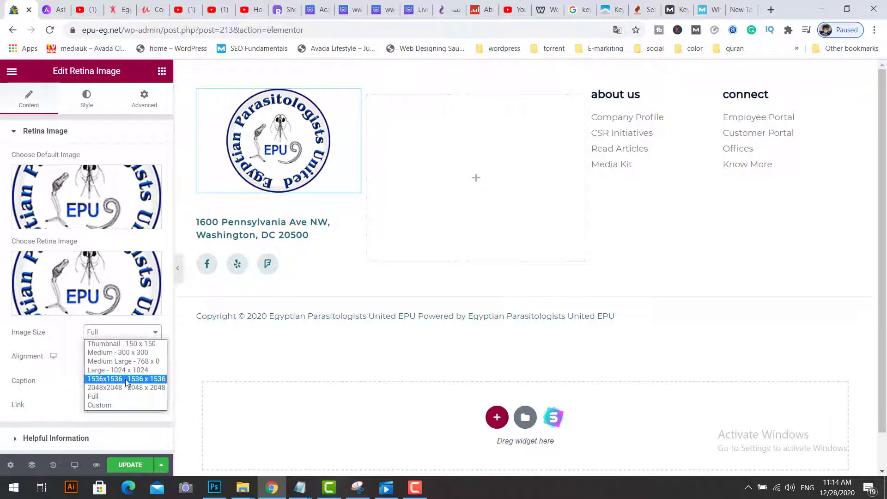
{"action": "left_click", "coordinate": [130, 352]}
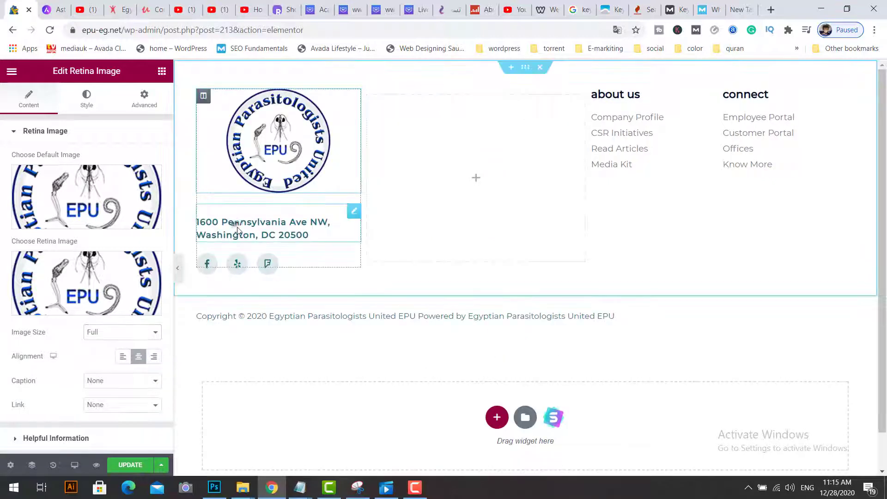
- Replace the address heading under the footer logo with "EPU is a non-governmental organization"
{"action": "left_click", "coordinate": [238, 225]}
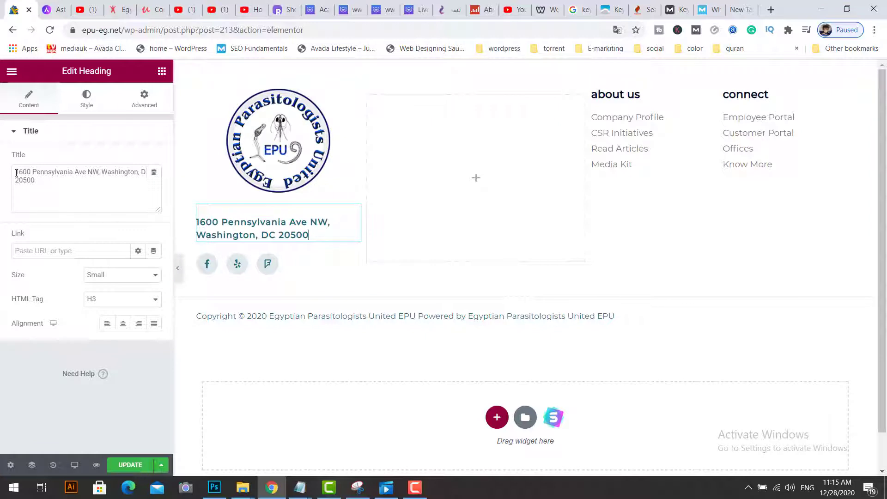
{"action": "left_click_drag", "start_coordinate": [17, 173], "coordinate": [38, 181]}
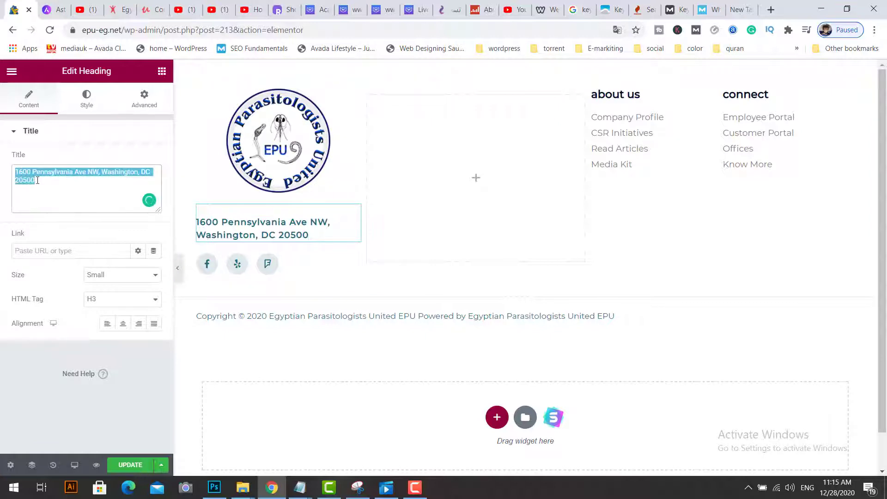
{"action": "type", "text": "EPU is a non-governmental organization"}
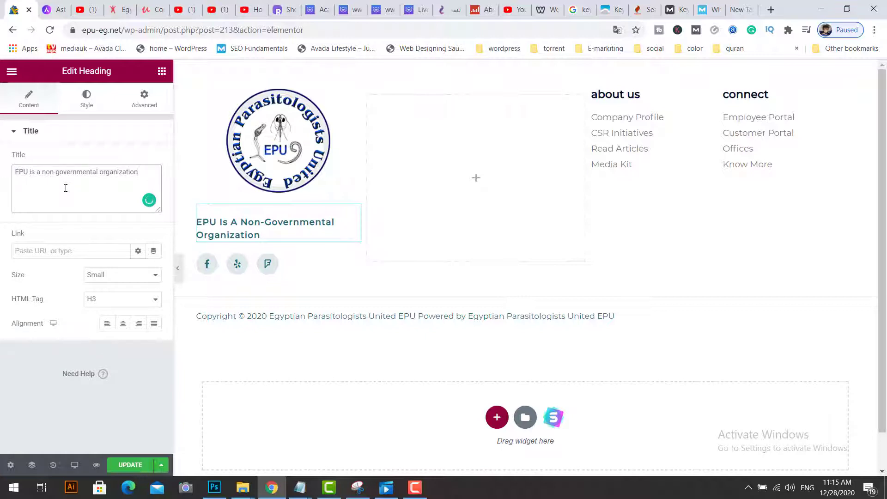
- Open the footer's social icons for editing and expand the Facebook item's settings
{"action": "left_click", "coordinate": [206, 273]}
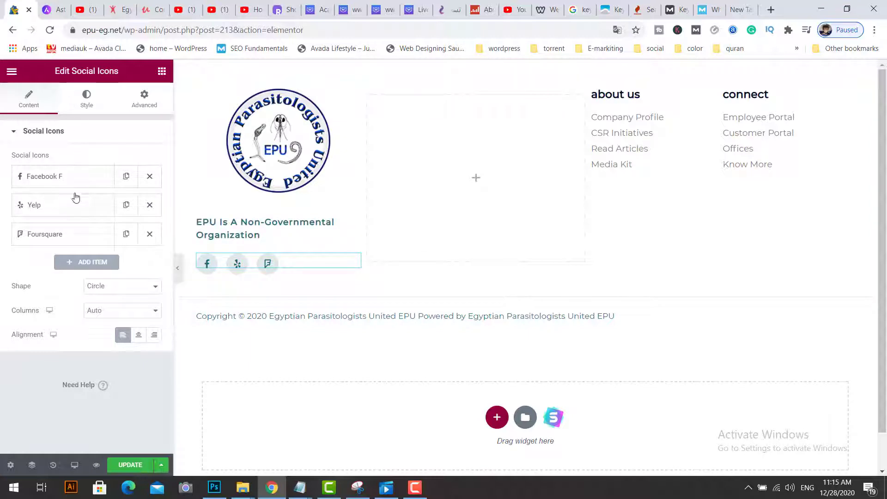
{"action": "left_click", "coordinate": [106, 181]}
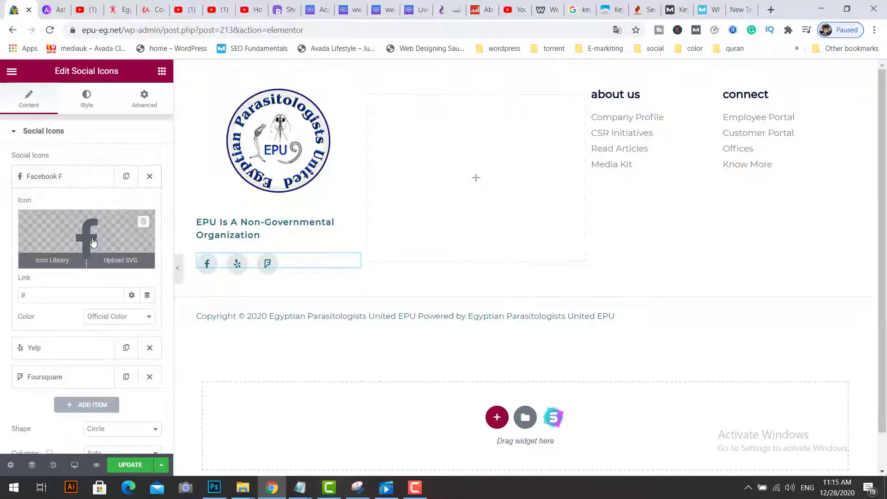
{"action": "left_click", "coordinate": [126, 176]}
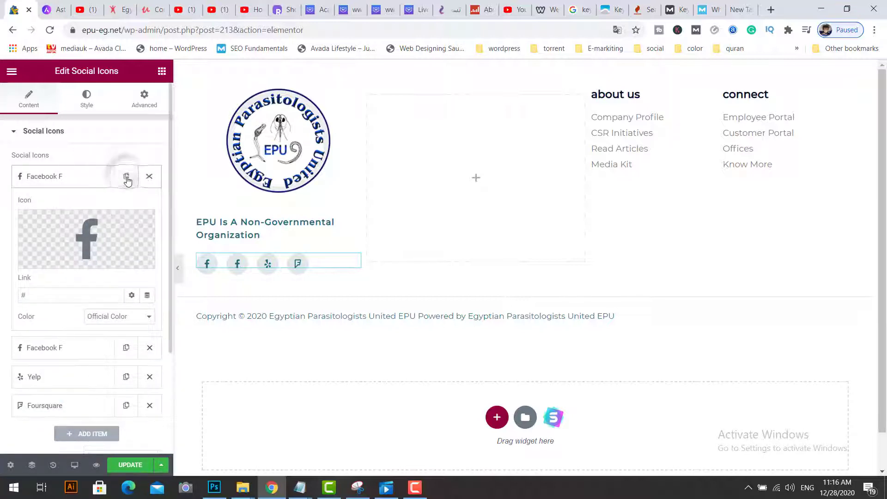
{"action": "left_click_drag", "start_coordinate": [170, 259], "coordinate": [170, 300]}
{"action": "double_click", "coordinate": [34, 243]}
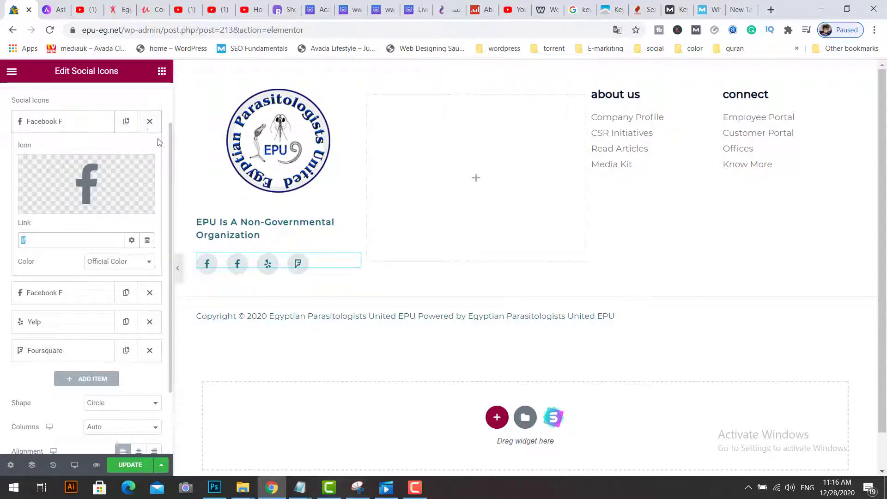
{"action": "scroll", "coordinate": [169, 149], "scroll_direction": "up", "scroll_amount": 1}
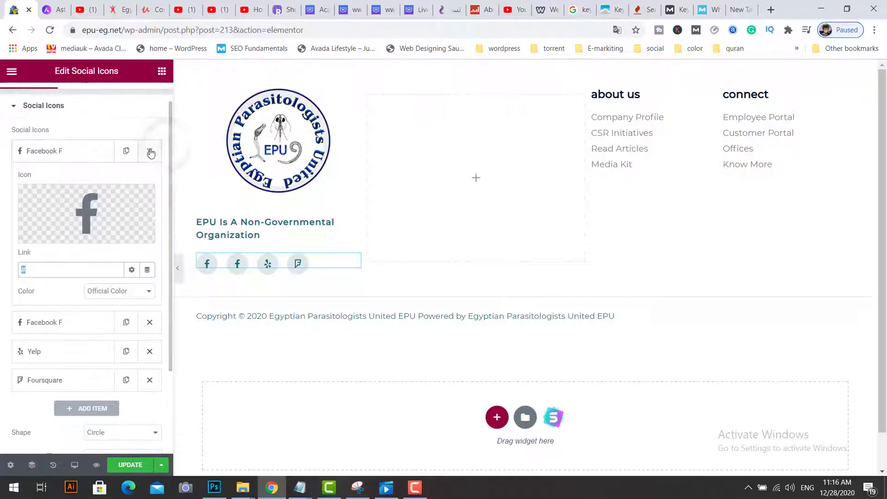
{"action": "left_click", "coordinate": [150, 152]}
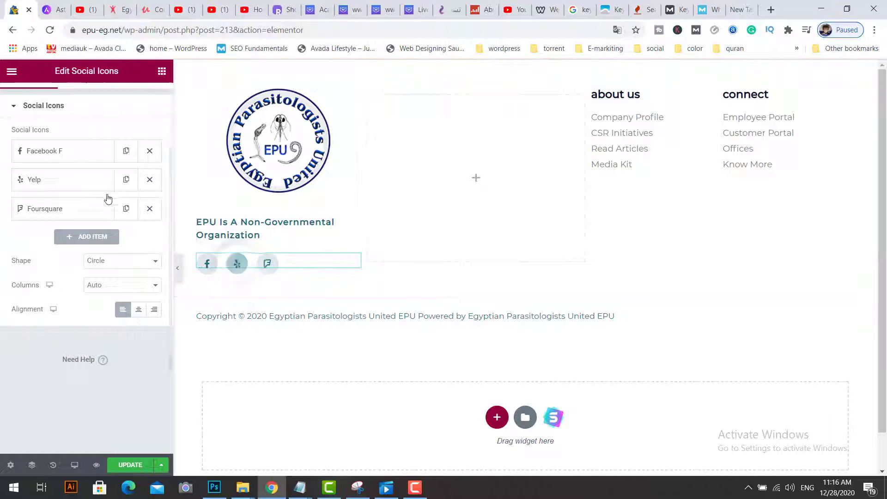
- Change the Yelp social icon to the LinkedIn icon from the icon library, then collapse its settings
{"action": "left_click", "coordinate": [76, 186]}
{"action": "mouse_move", "coordinate": [54, 267]}
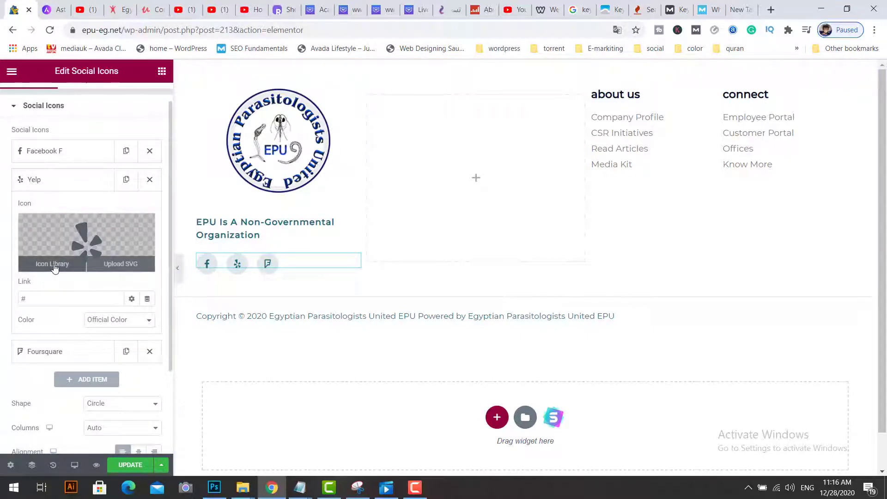
{"action": "left_click", "coordinate": [52, 264]}
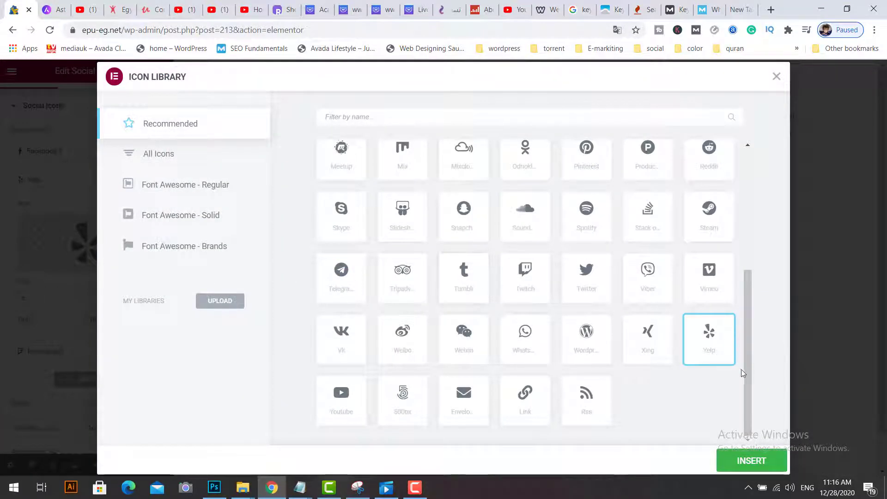
{"action": "left_click_drag", "start_coordinate": [749, 376], "coordinate": [750, 248]}
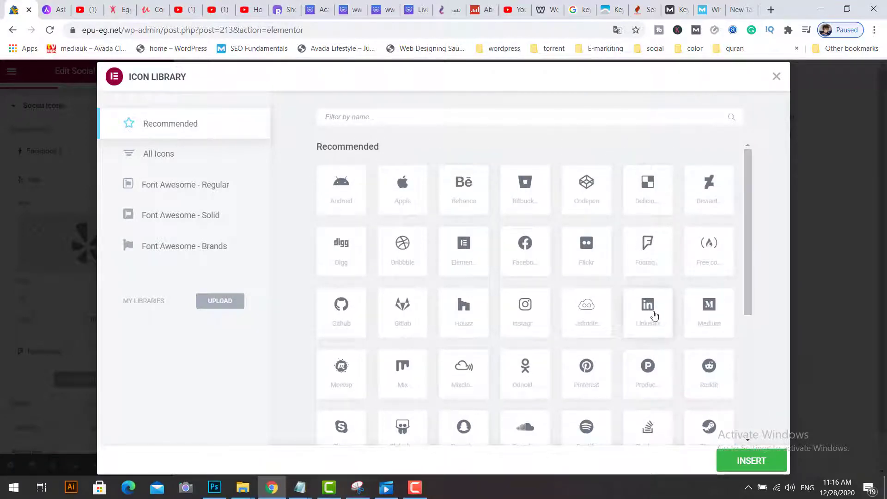
{"action": "left_click", "coordinate": [653, 315]}
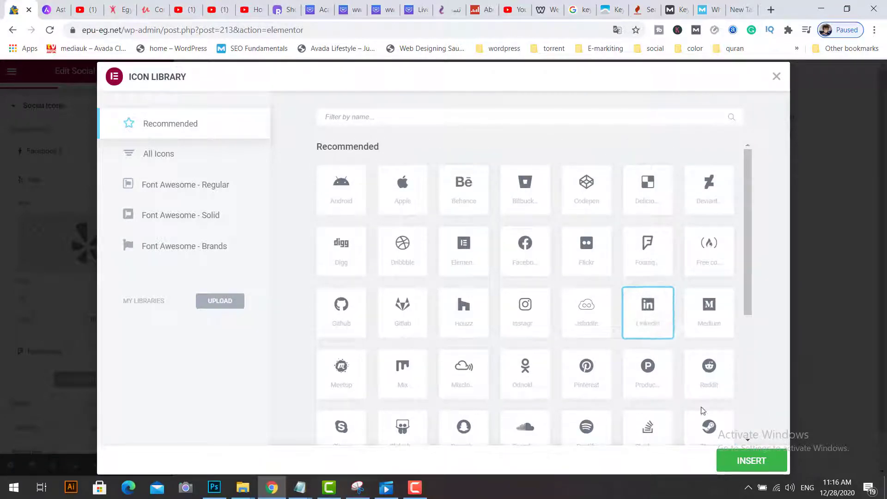
{"action": "left_click", "coordinate": [752, 463]}
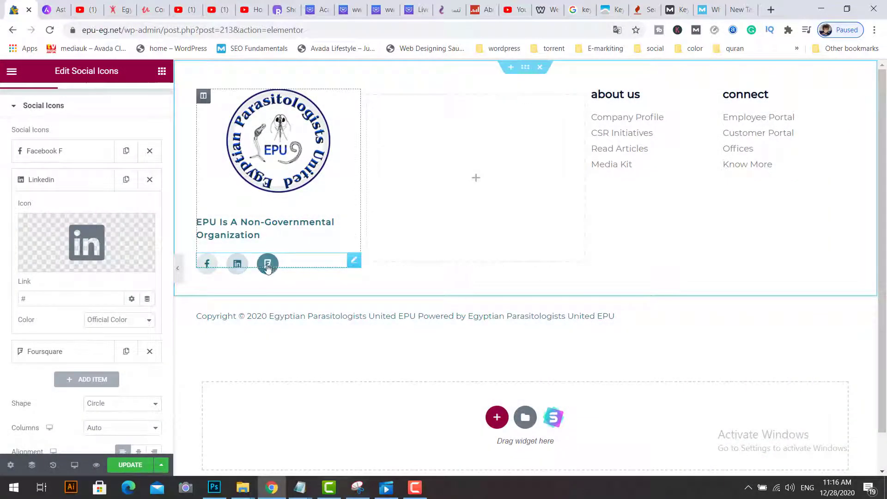
{"action": "left_click_drag", "start_coordinate": [35, 299], "coordinate": [19, 299]}
{"action": "left_click", "coordinate": [98, 187]}
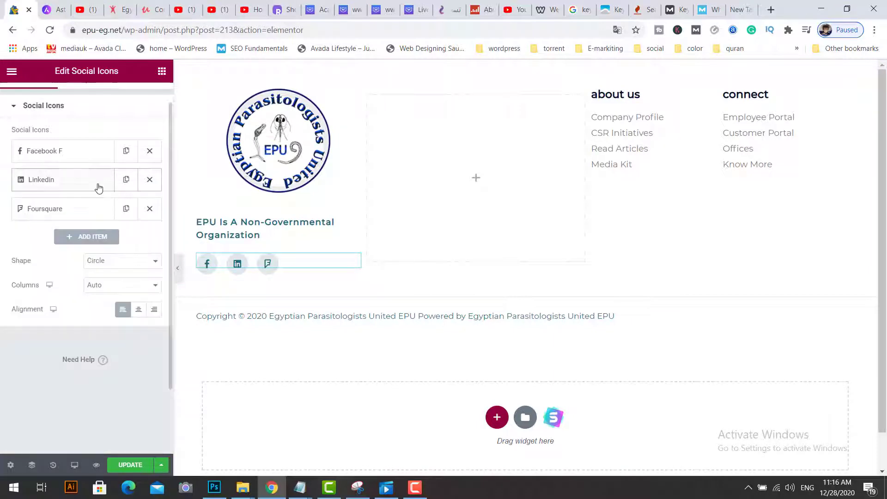
- Add a fourth item to the footer's social icons, set it to the Skype icon from the icon library, and collapse its settings
{"action": "left_click", "coordinate": [97, 239]}
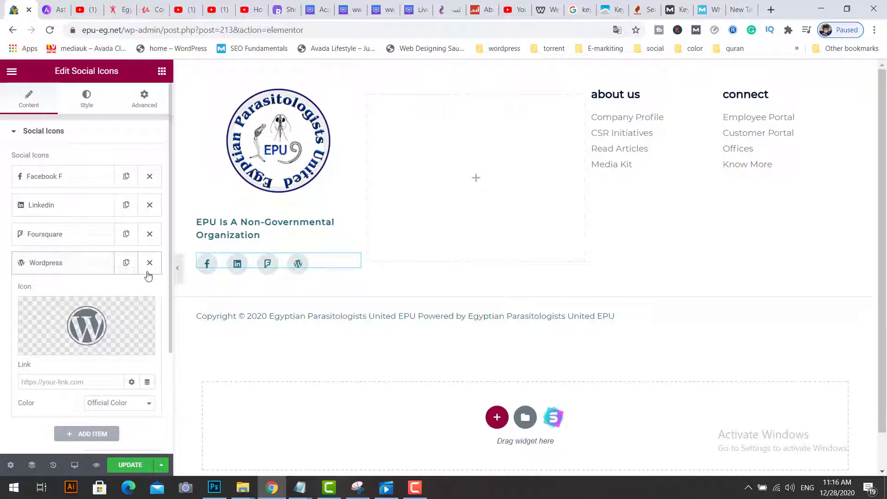
{"action": "mouse_move", "coordinate": [67, 350]}
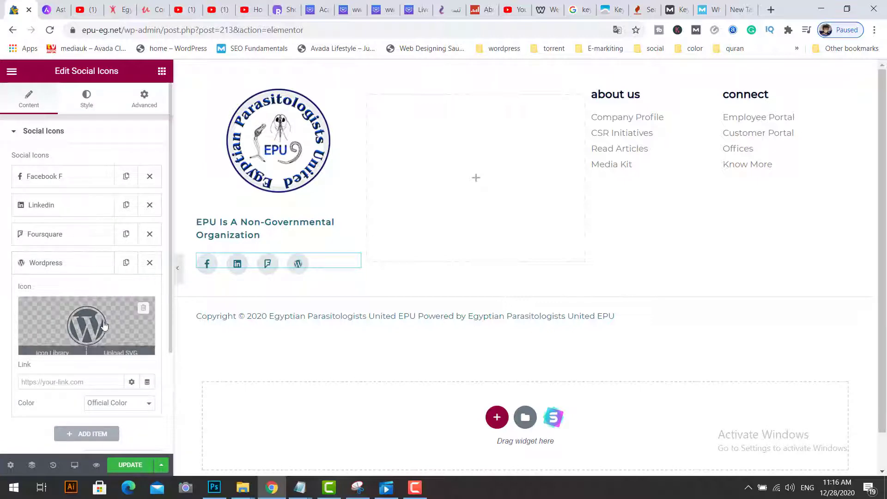
{"action": "left_click", "coordinate": [67, 350]}
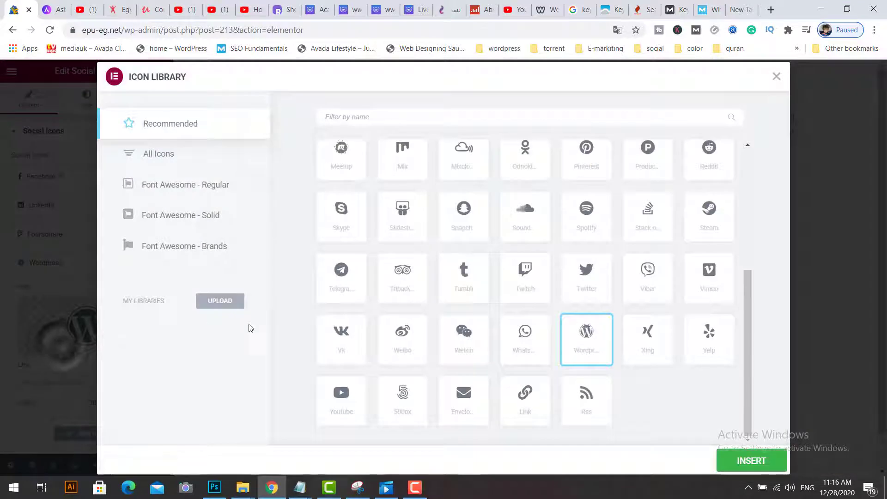
{"action": "left_click", "coordinate": [357, 233]}
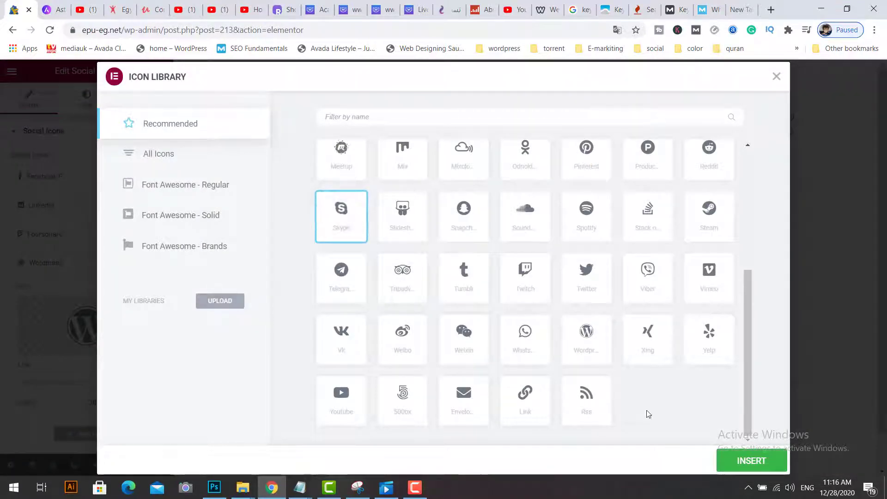
{"action": "left_click", "coordinate": [722, 466]}
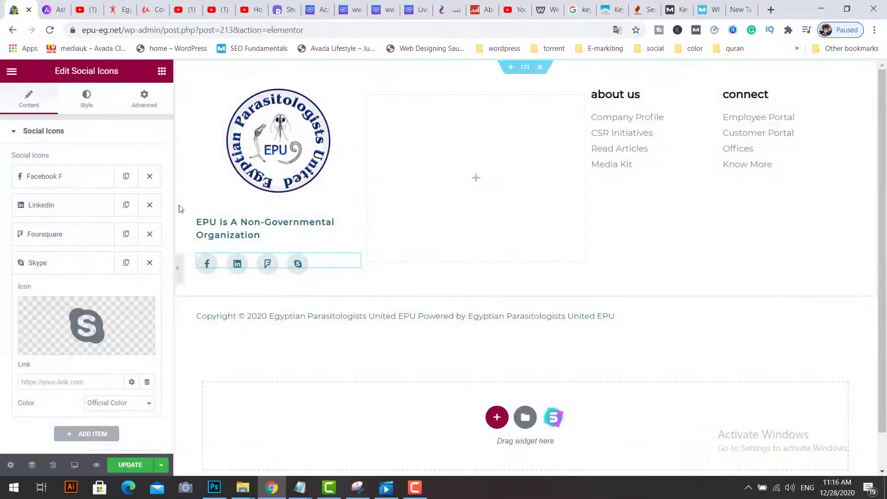
{"action": "left_click", "coordinate": [65, 264]}
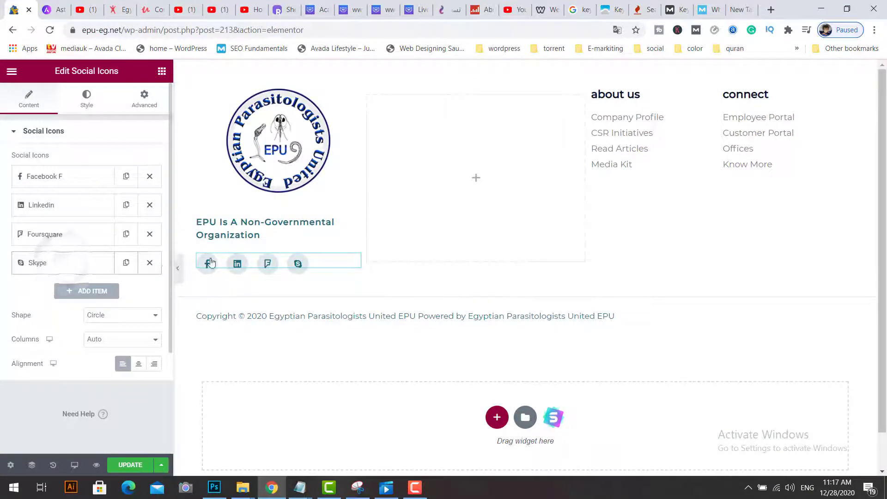
- Expand the Company Profile item of the "about us" icon list for editing and copy "Agency" from the Notepad list
{"action": "left_click", "coordinate": [642, 95]}
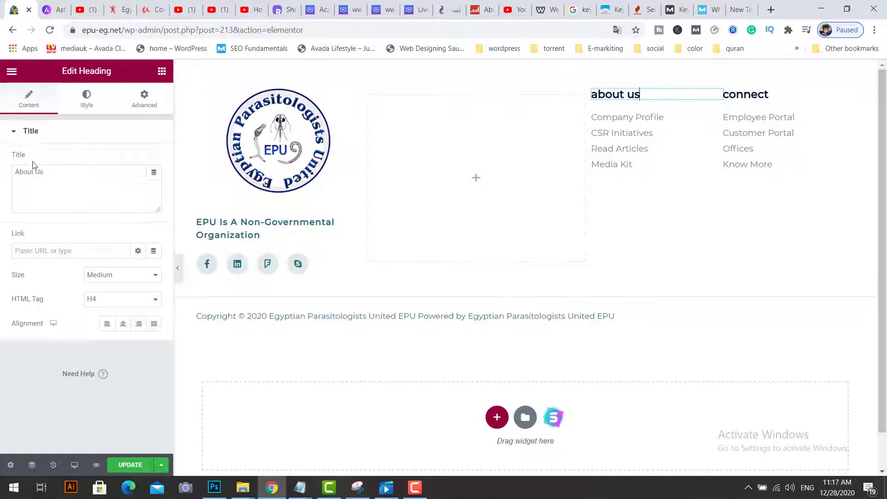
{"action": "left_click", "coordinate": [716, 117]}
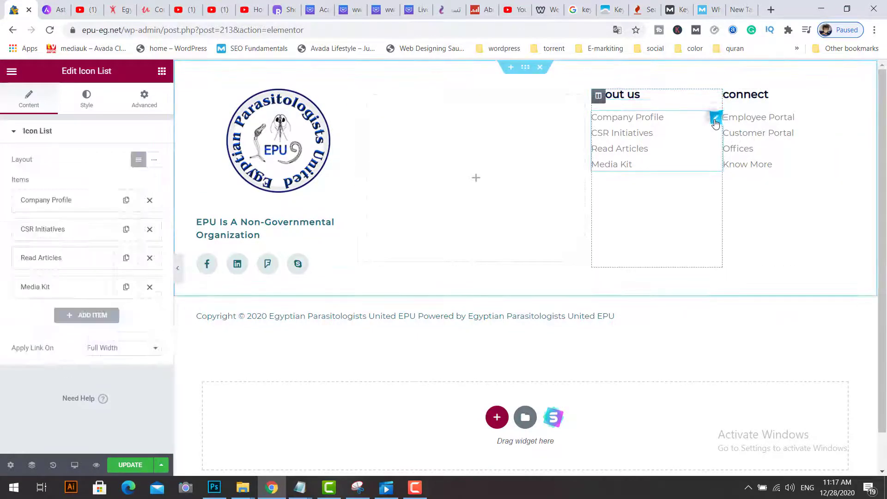
{"action": "left_click", "coordinate": [59, 206]}
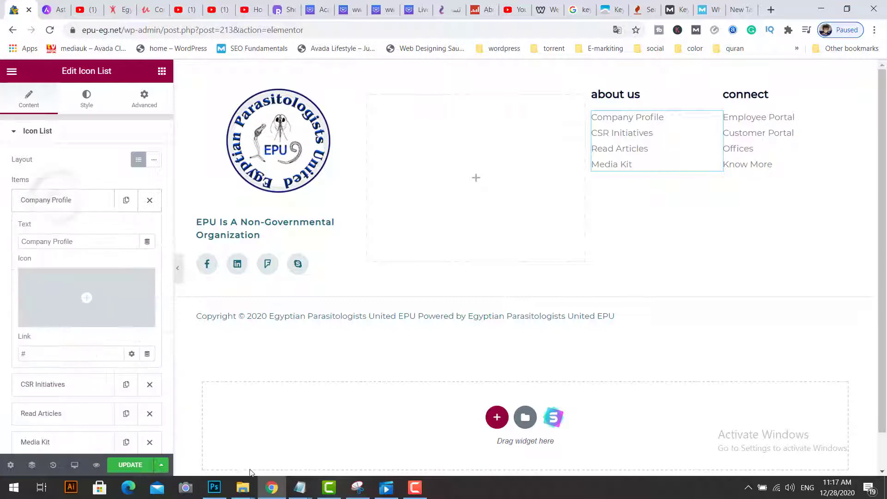
{"action": "mouse_move", "coordinate": [299, 491]}
{"action": "left_click", "coordinate": [237, 439]}
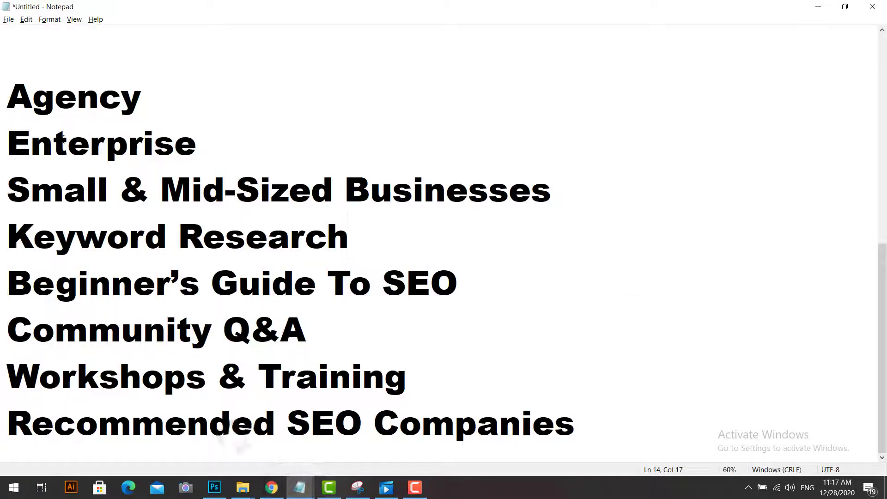
{"action": "left_click_drag", "start_coordinate": [7, 95], "coordinate": [138, 99]}
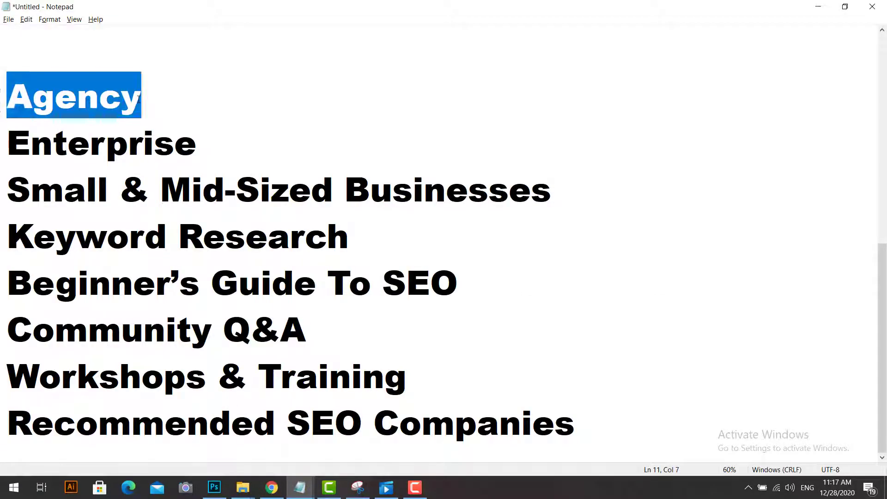
{"action": "right_click", "coordinate": [131, 99]}
{"action": "left_click", "coordinate": [147, 129]}
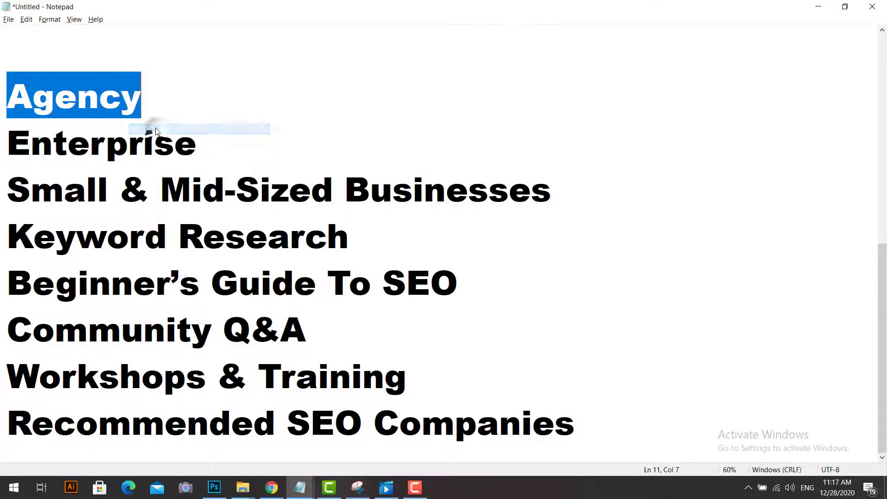
- Back in the Elementor editor, replace the Company Profile item's text with the copied "Agency"
{"action": "key", "text": "alt+Tab"}
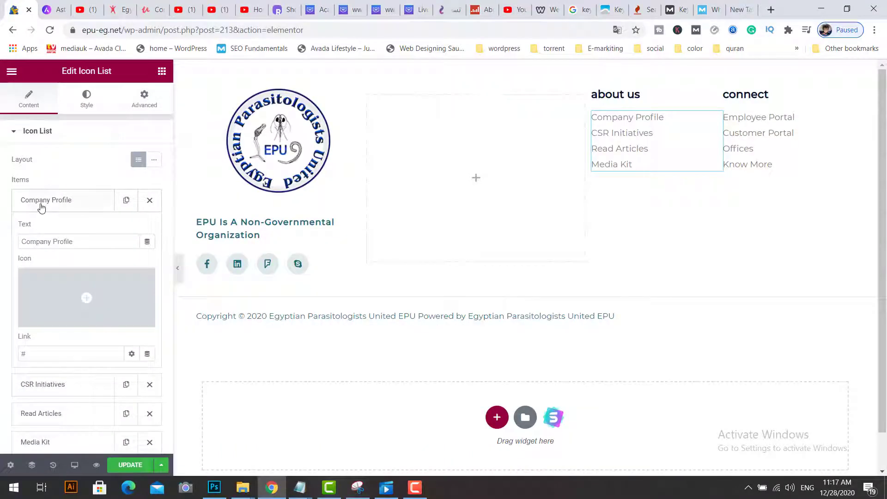
{"action": "left_click", "coordinate": [50, 241]}
{"action": "triple_click", "coordinate": [51, 241]}
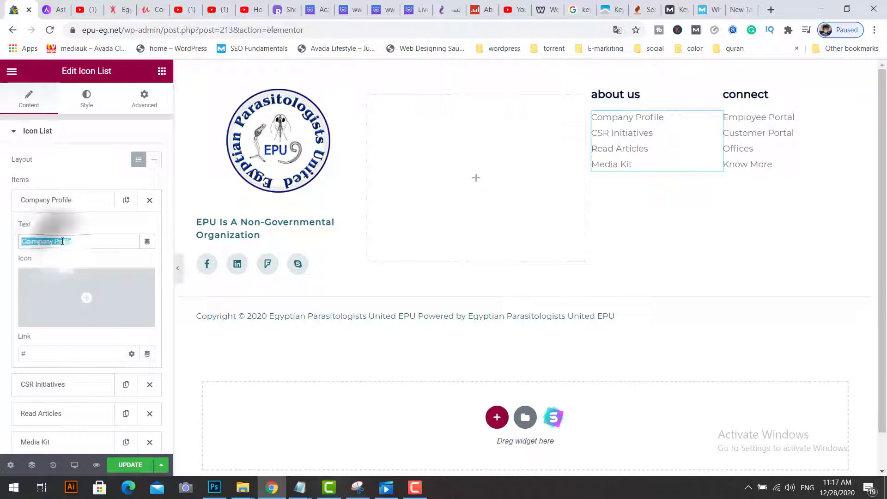
{"action": "right_click", "coordinate": [62, 242]}
{"action": "left_click", "coordinate": [93, 297]}
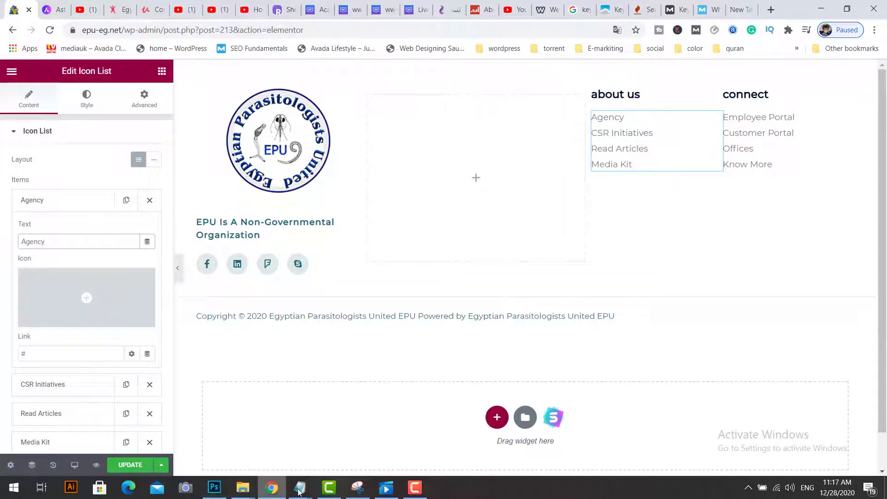
- Copy "Enterprise" from the Notepad list and use it to replace the CSR Initiatives item's text in the "about us" list
{"action": "mouse_move", "coordinate": [300, 488]}
{"action": "left_click", "coordinate": [266, 453]}
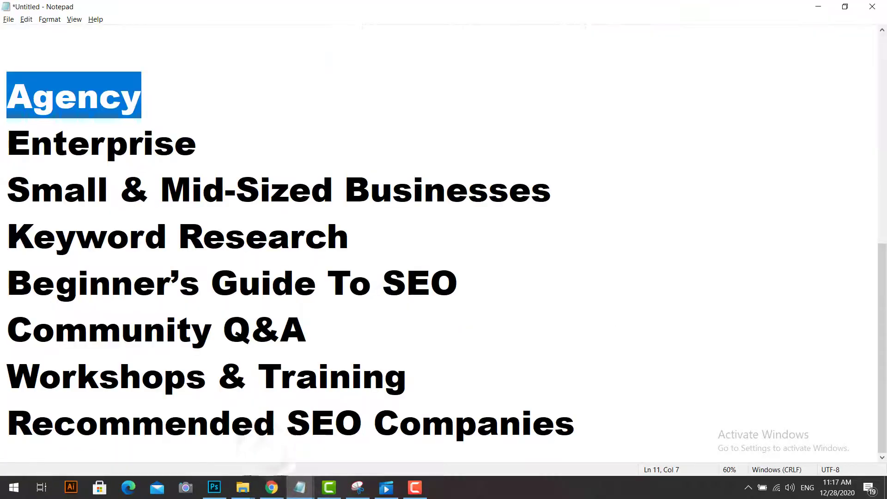
{"action": "left_click_drag", "start_coordinate": [7, 143], "coordinate": [184, 143]}
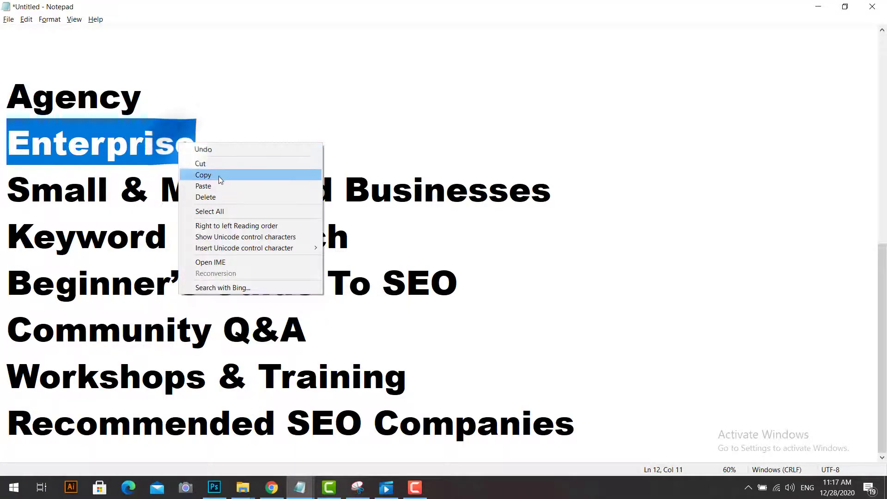
{"action": "left_click", "coordinate": [218, 176]}
{"action": "key", "text": "alt+Tab"}
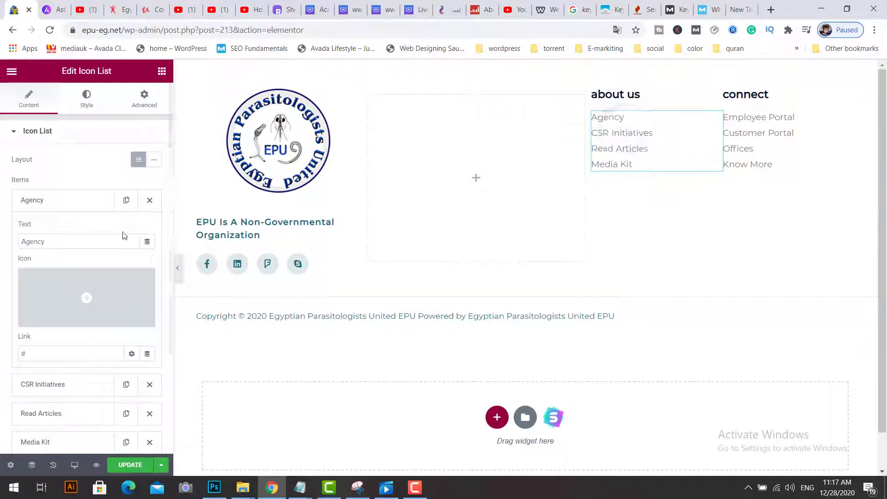
{"action": "left_click", "coordinate": [89, 203]}
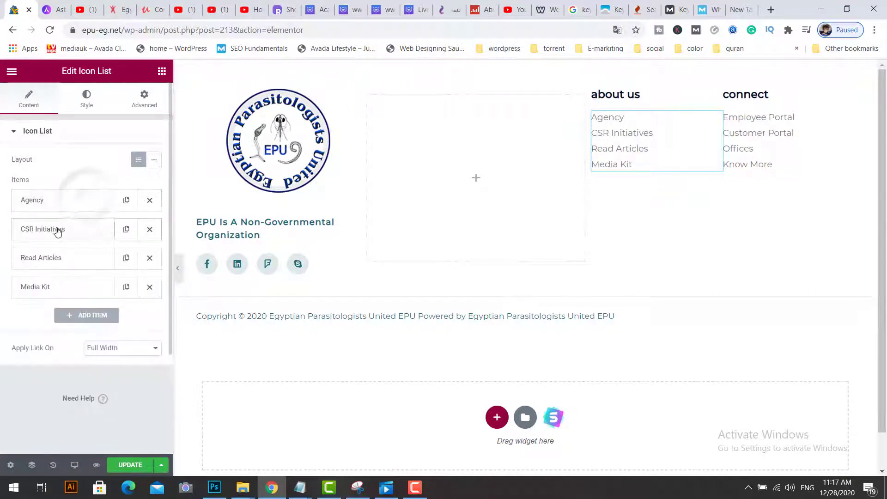
{"action": "left_click", "coordinate": [58, 229]}
{"action": "triple_click", "coordinate": [43, 272]}
{"action": "right_click", "coordinate": [60, 274]}
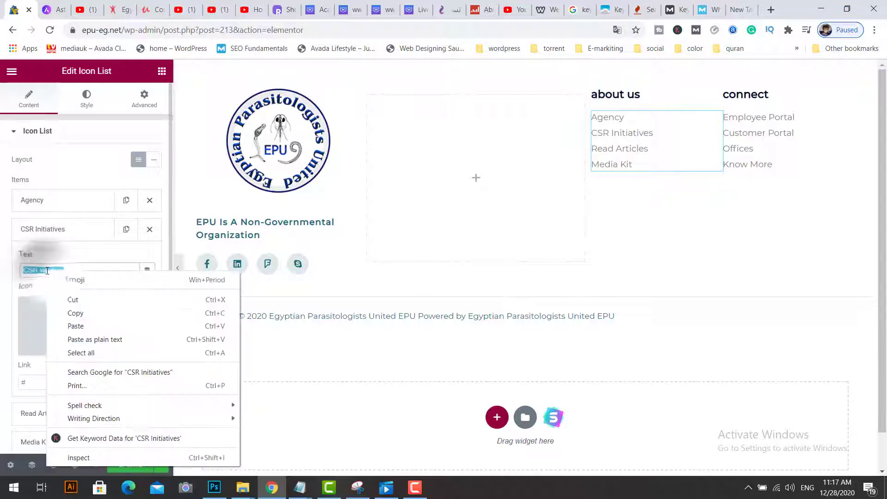
{"action": "left_click", "coordinate": [90, 326]}
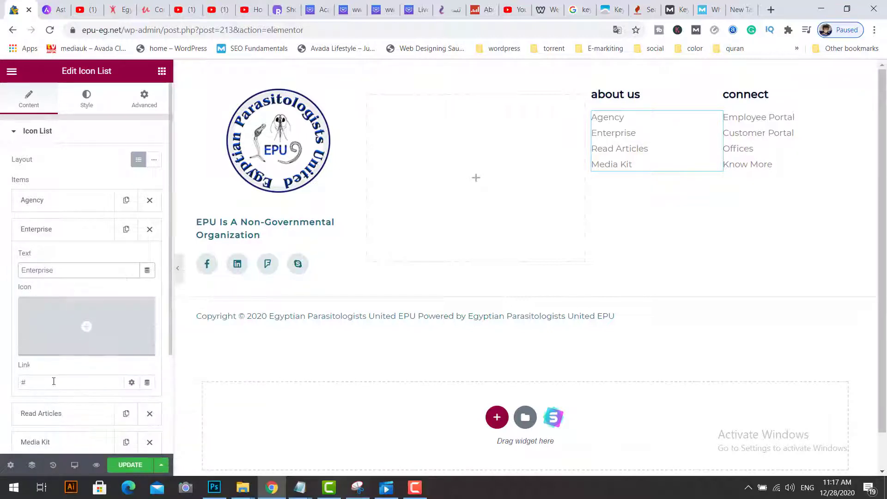
{"action": "double_click", "coordinate": [23, 383]}
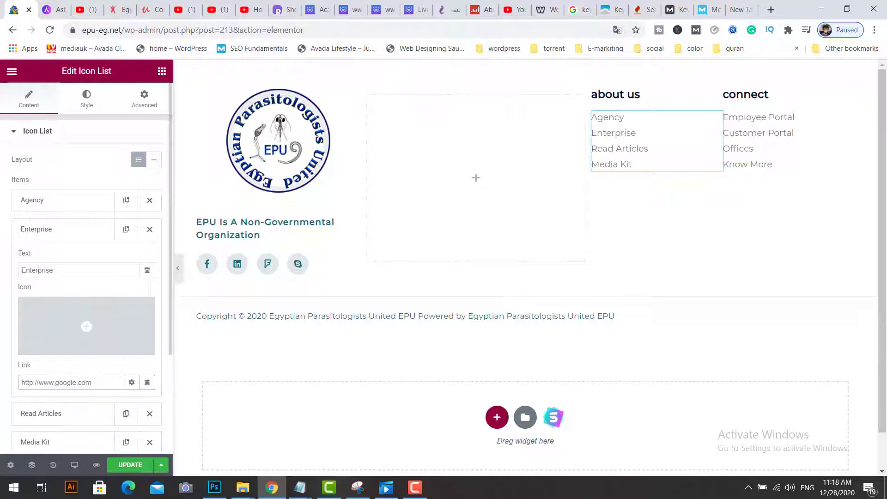
{"action": "left_click", "coordinate": [128, 466]}
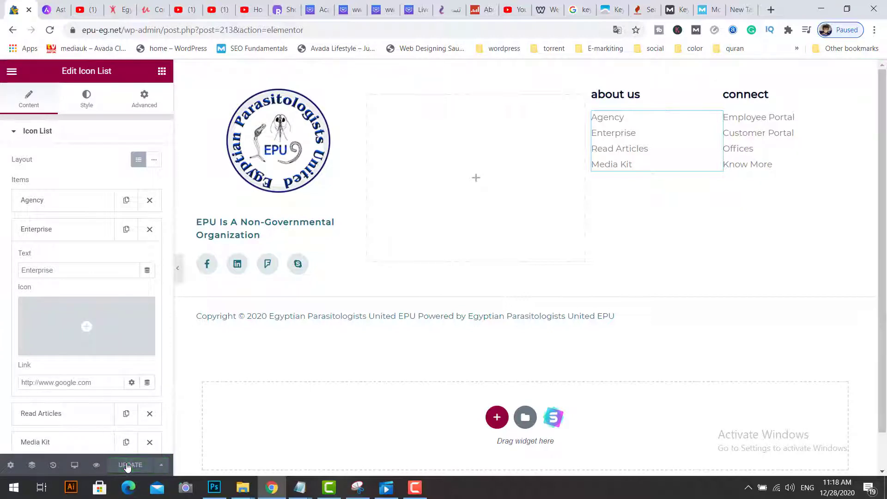
- Exit the Elementor editor to the WordPress dashboard and visit the live site
{"action": "left_click", "coordinate": [11, 73]}
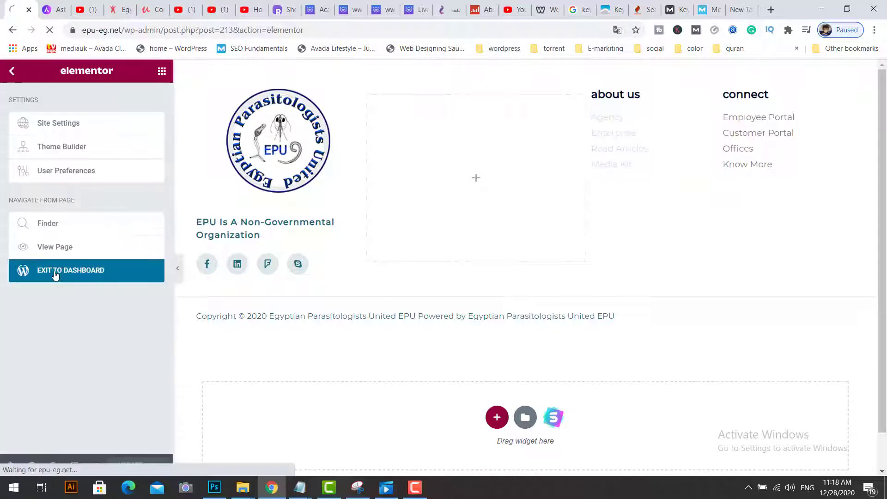
{"action": "left_click", "coordinate": [55, 273]}
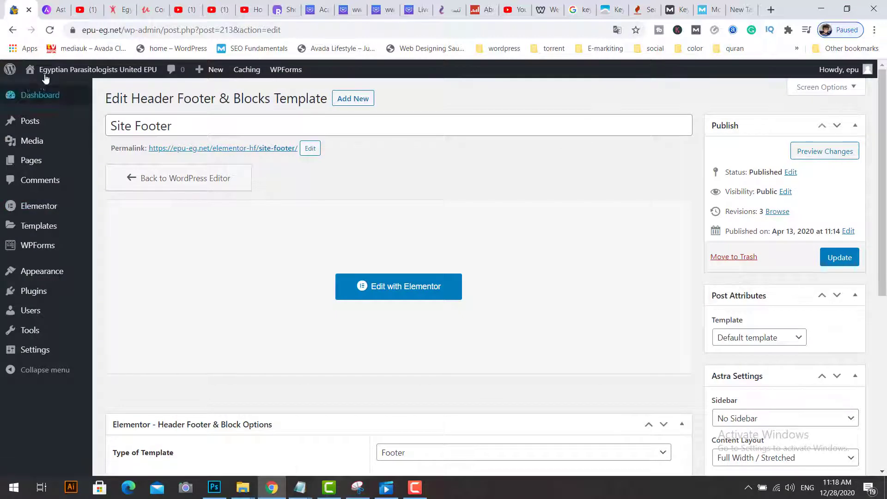
{"action": "mouse_move", "coordinate": [56, 71]}
{"action": "left_click", "coordinate": [47, 92]}
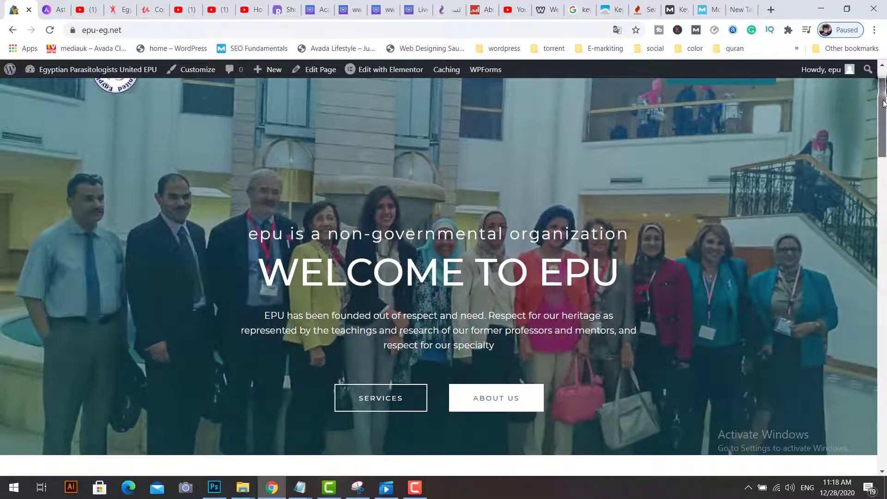
- Check the footer on the live homepage, test its Enterprise link, and return to the site
{"action": "left_click_drag", "start_coordinate": [882, 96], "coordinate": [886, 412]}
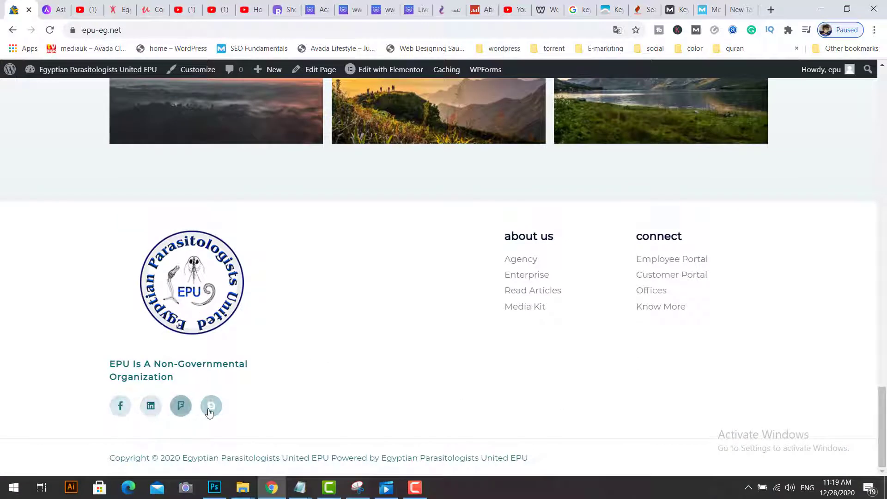
{"action": "left_click", "coordinate": [538, 276]}
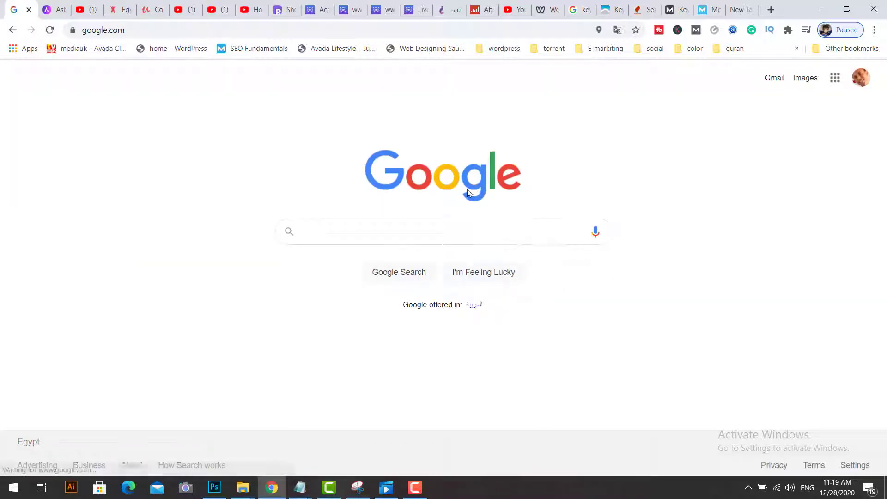
{"action": "left_click", "coordinate": [12, 30]}
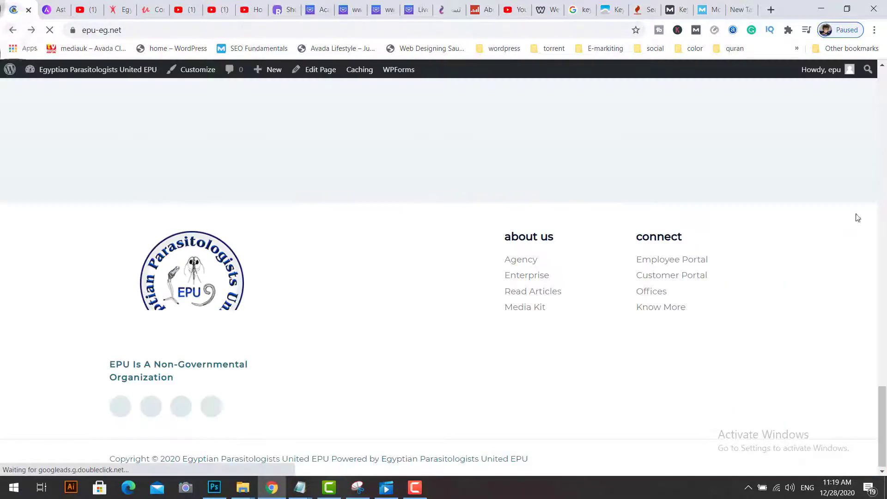